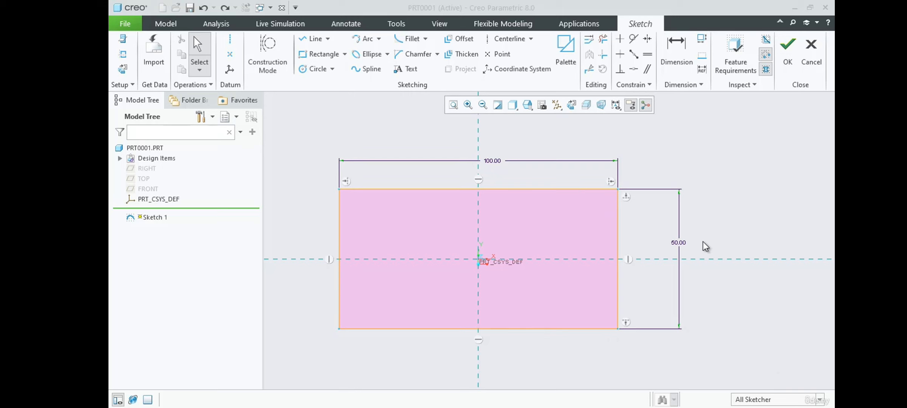
# Add a circular fillet at the rectangle's top-right corner, joining the top and right edges
pyautogui.scroll(-3, 675, 147)
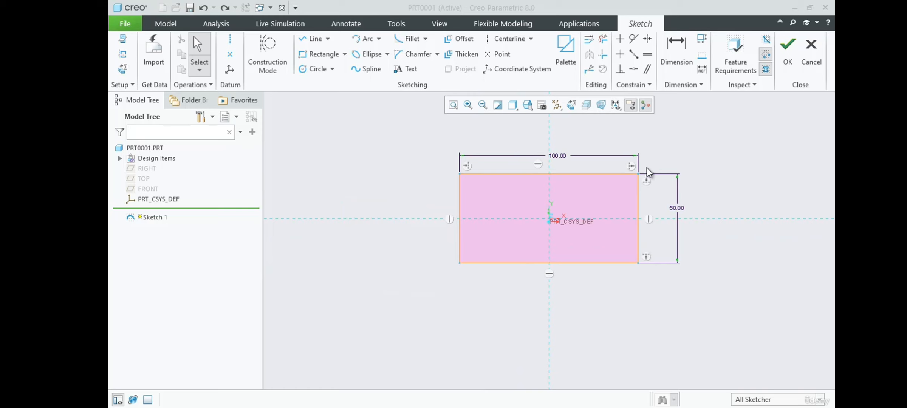
pyautogui.scroll(2, 647, 168)
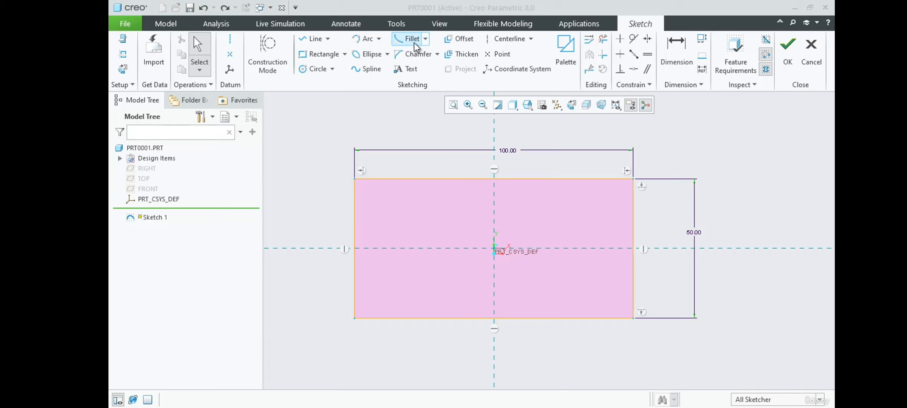
pyautogui.click(426, 38)
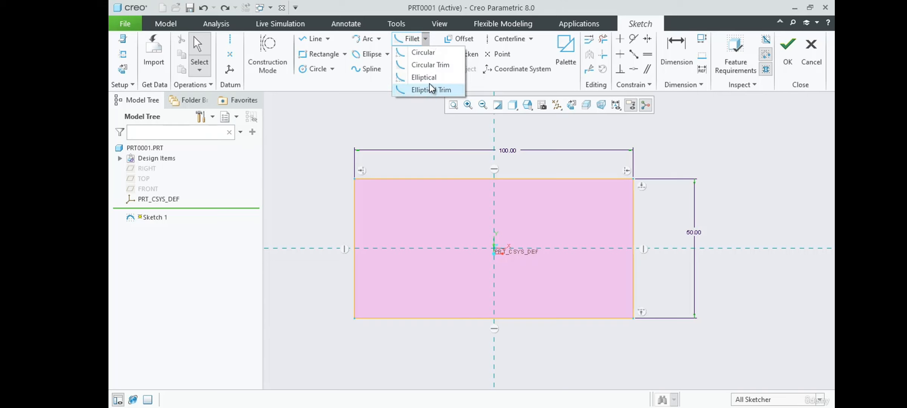
pyautogui.click(419, 53)
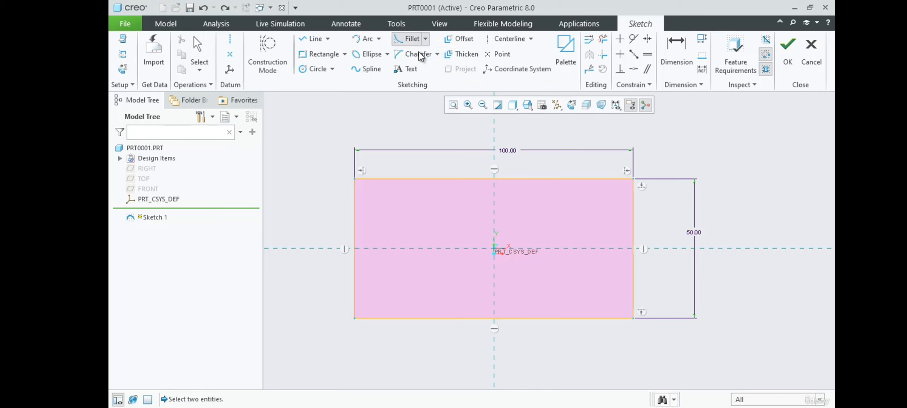
pyautogui.scroll(-1, 627, 182)
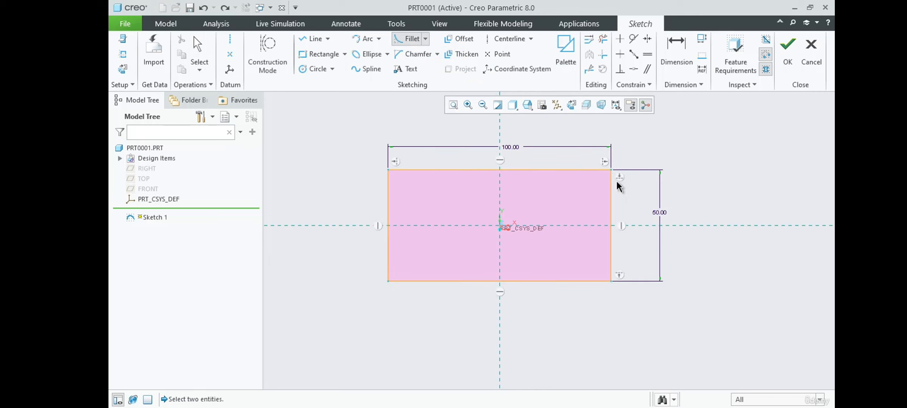
pyautogui.click(601, 170)
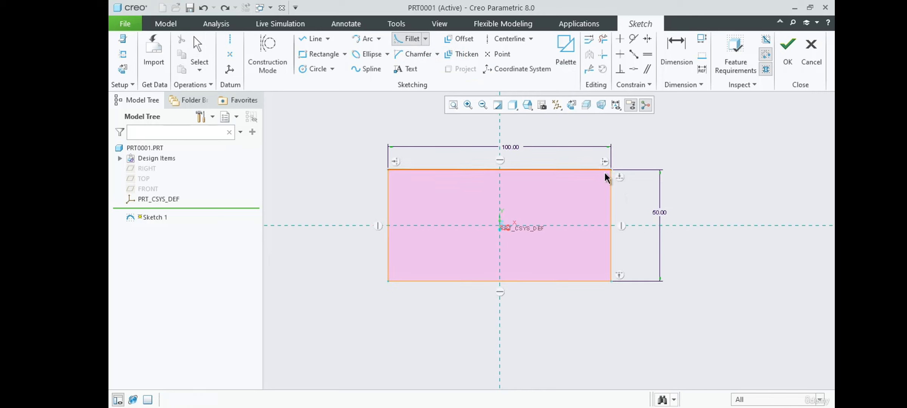
pyautogui.click(611, 177)
pyautogui.scroll(5, 611, 176)
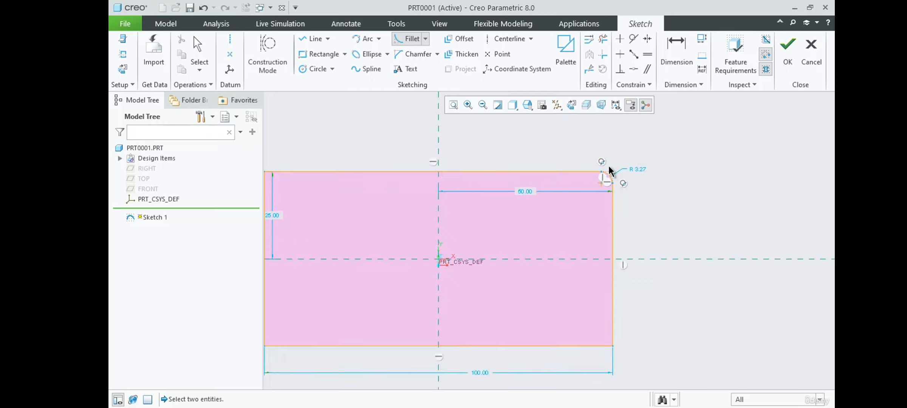
pyautogui.scroll(1, 629, 187)
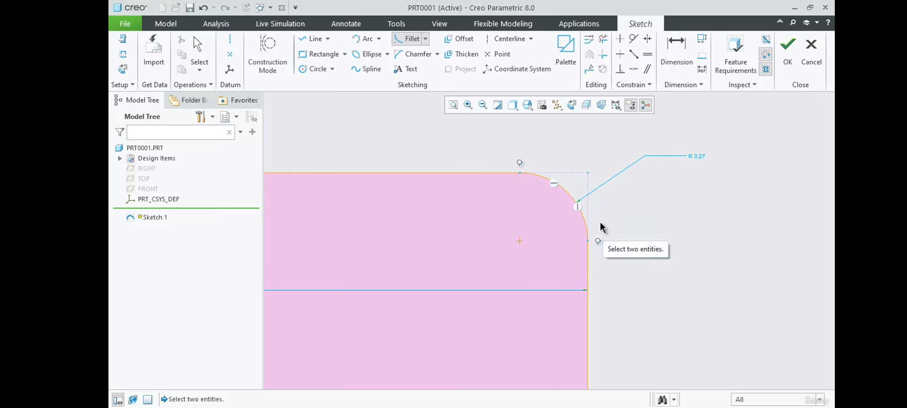
pyautogui.middleClick(628, 210)
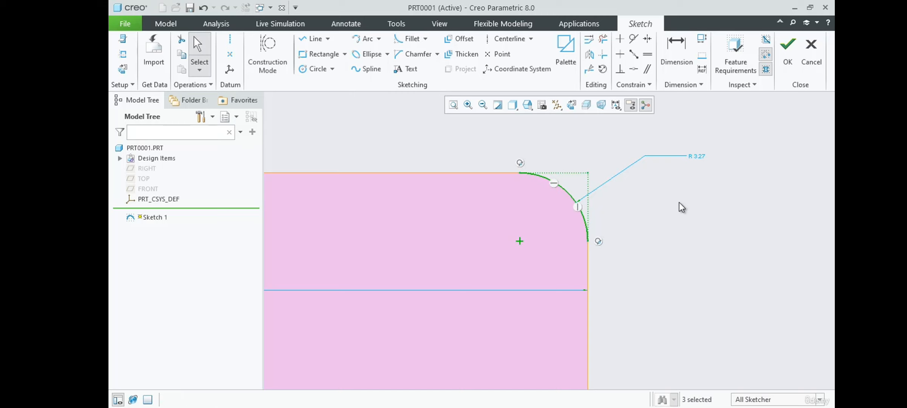
# Set the top-right fillet's radius to 10 mm
pyautogui.doubleClick(695, 156)
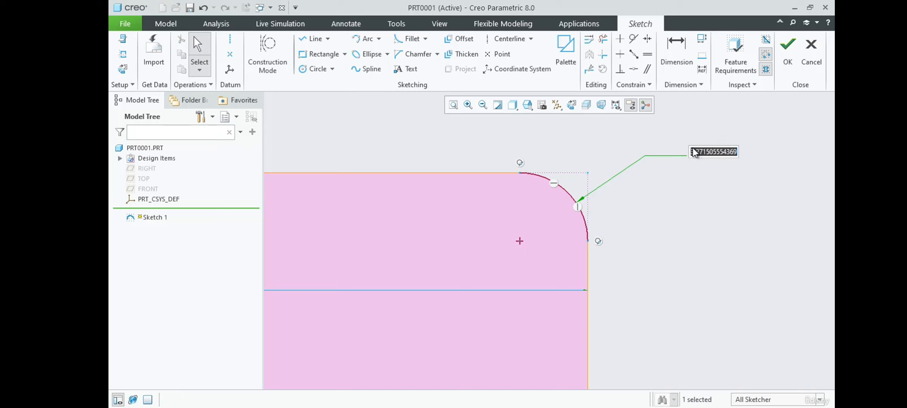
pyautogui.write('10')
pyautogui.press('Return')
# Set the top-right fillet's radius to 20 mm
pyautogui.scroll(5, 639, 137)
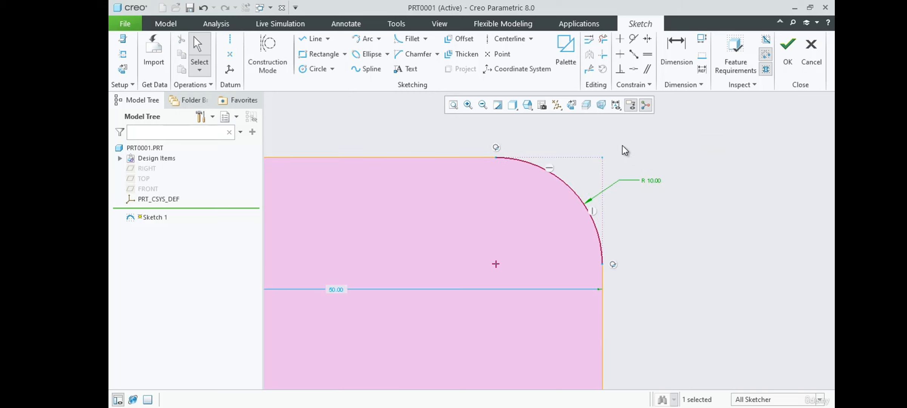
pyautogui.scroll(3, 648, 151)
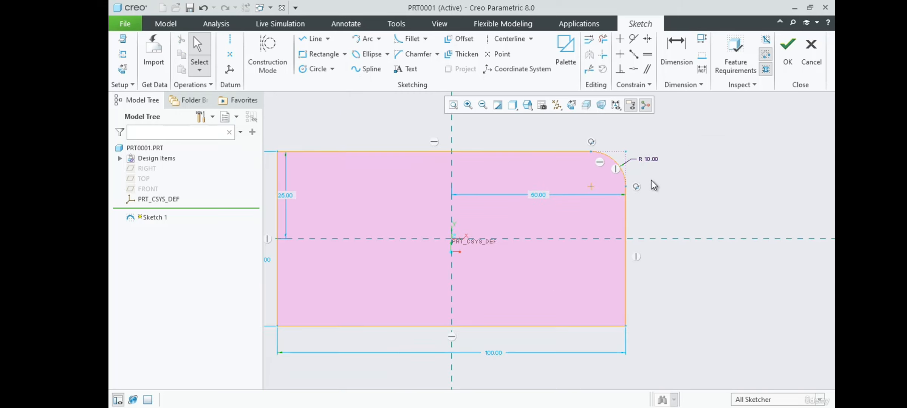
pyautogui.scroll(-3, 616, 138)
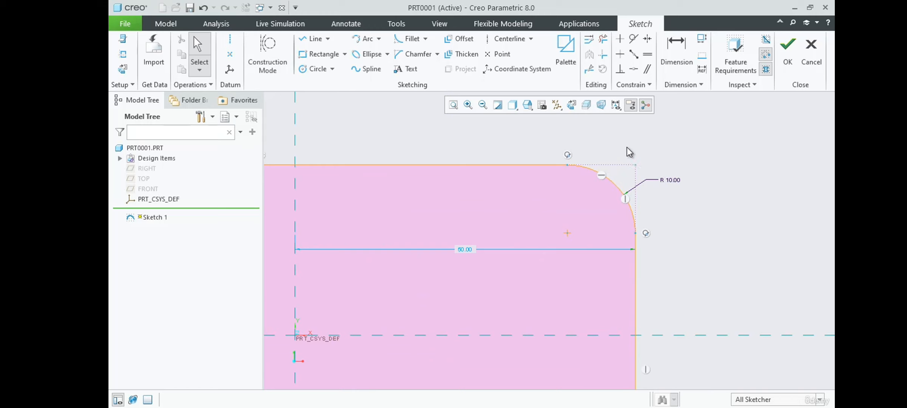
pyautogui.doubleClick(672, 180)
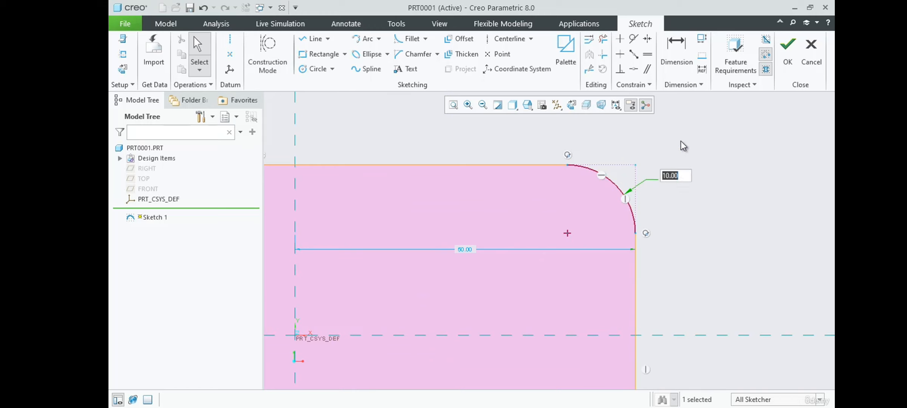
pyautogui.write('20')
pyautogui.press('Return')
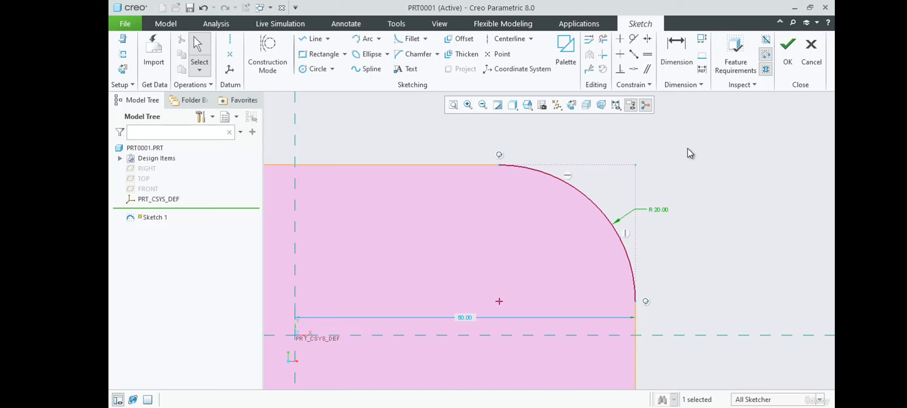
# Add a circular trim fillet at the rectangle's bottom-right corner, joining the right and bottom edges
pyautogui.scroll(2, 688, 148)
pyautogui.scroll(-1, 689, 187)
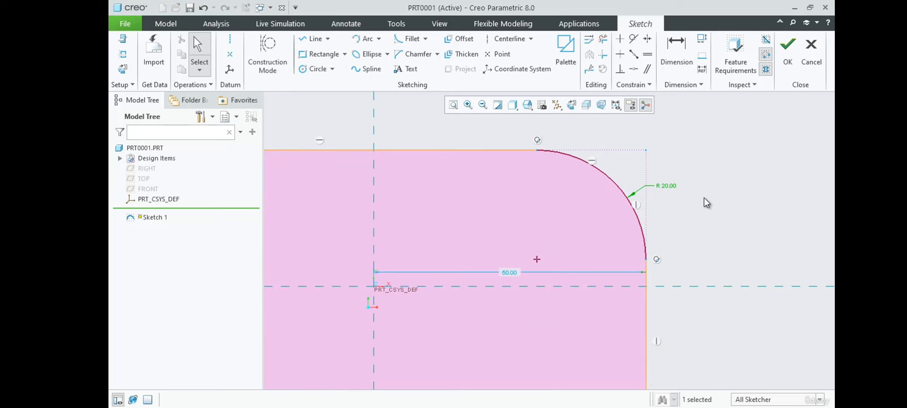
pyautogui.click(425, 39)
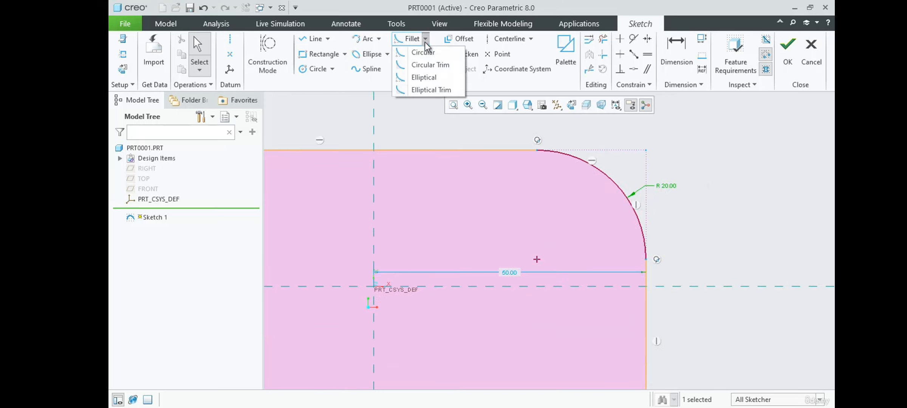
pyautogui.click(426, 64)
pyautogui.scroll(4, 693, 138)
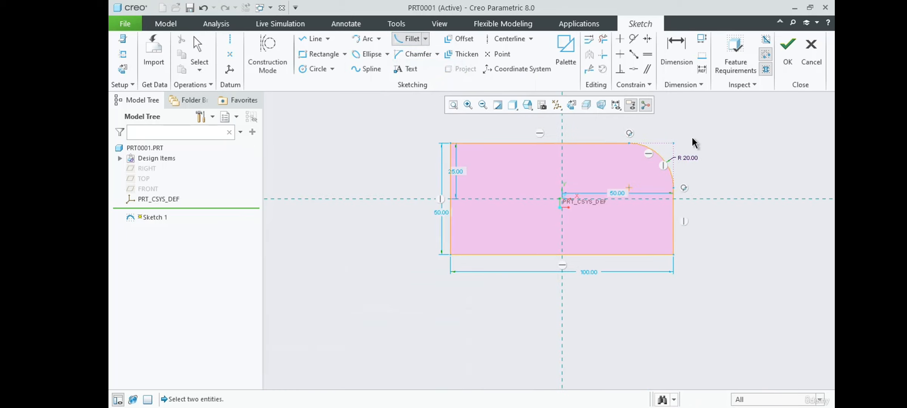
pyautogui.click(672, 240)
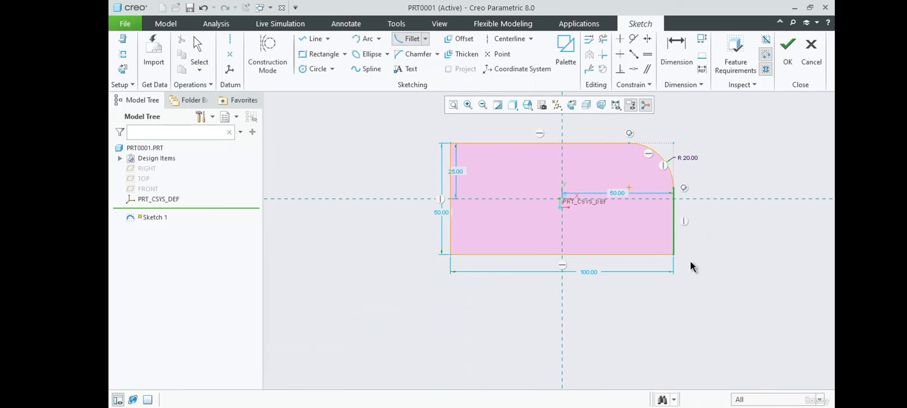
pyautogui.click(654, 254)
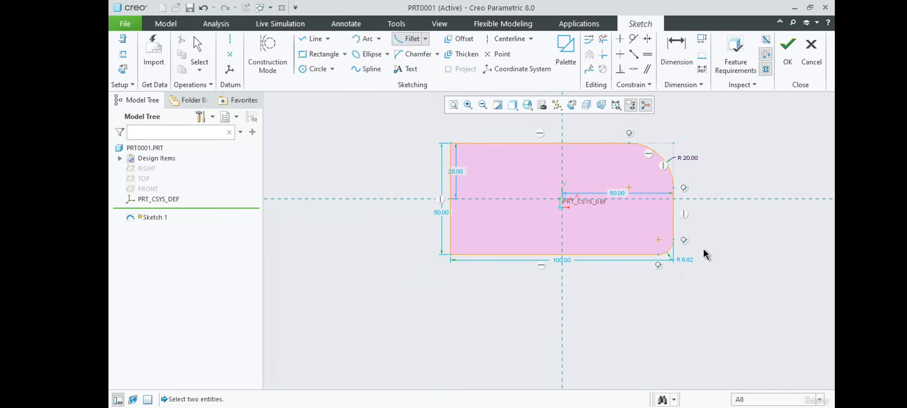
pyautogui.scroll(-2, 695, 250)
pyautogui.scroll(-2, 695, 250)
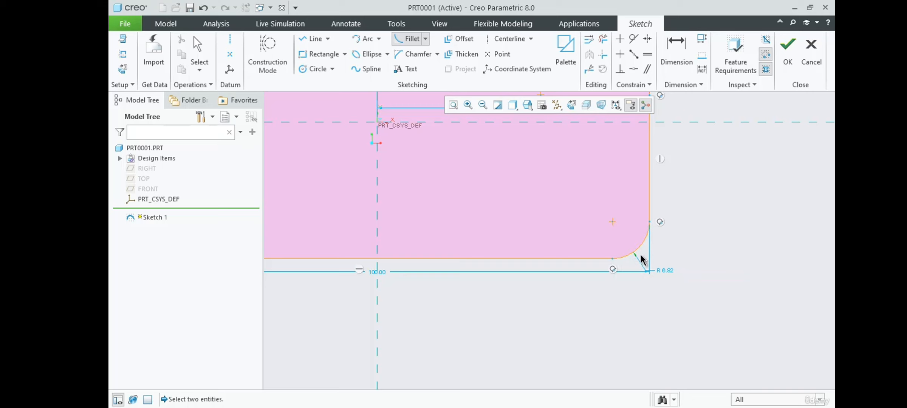
pyautogui.middleClick(704, 228)
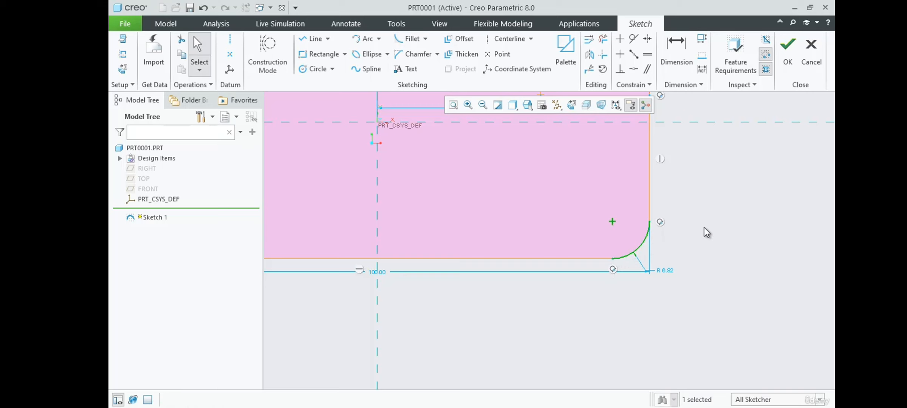
# Set the bottom-right fillet's radius to 20 mm
pyautogui.doubleClick(663, 270)
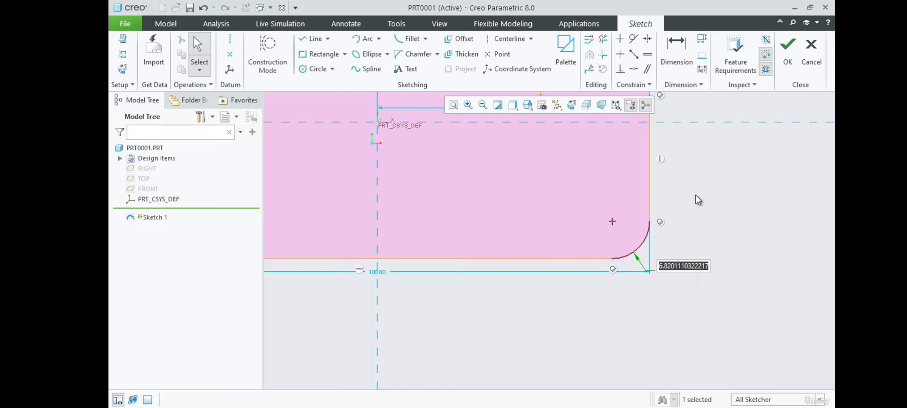
pyautogui.write('20')
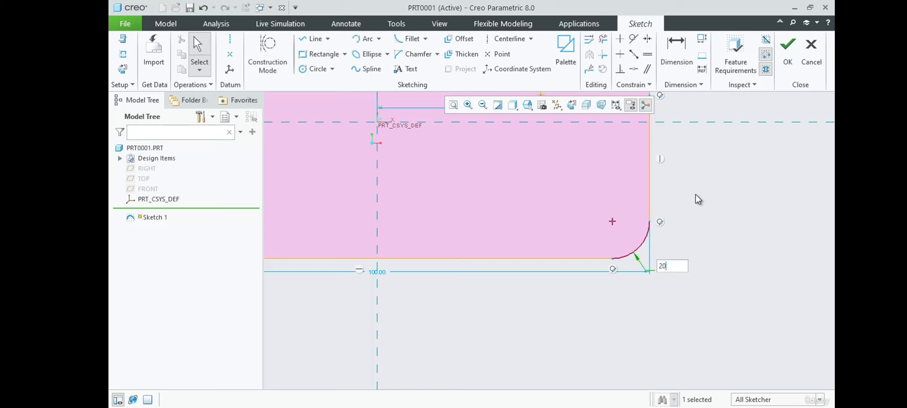
pyautogui.press('Return')
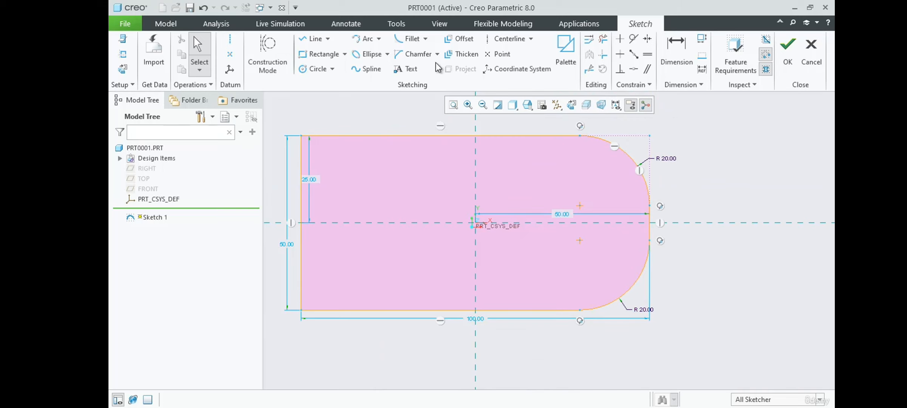
# Inspect the construction lines and corner point left at the top-right fillet
pyautogui.click(426, 40)
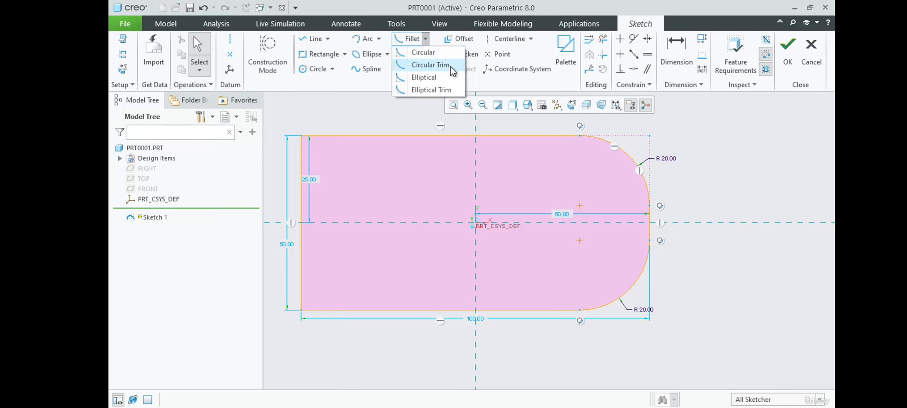
pyautogui.click(700, 152)
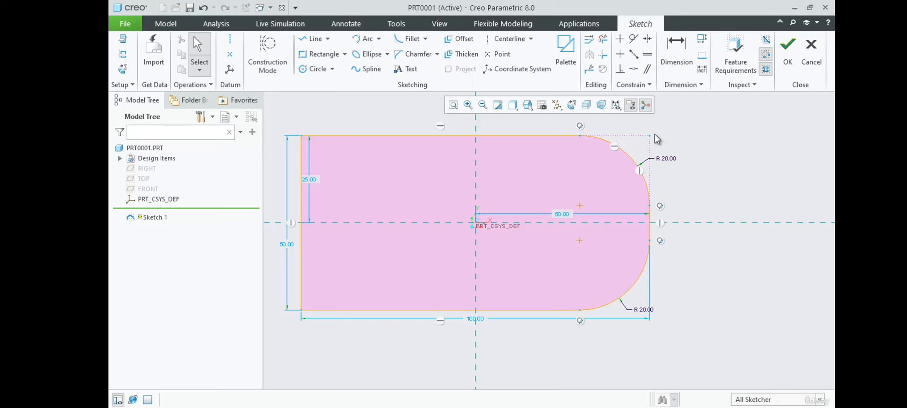
pyautogui.click(636, 137)
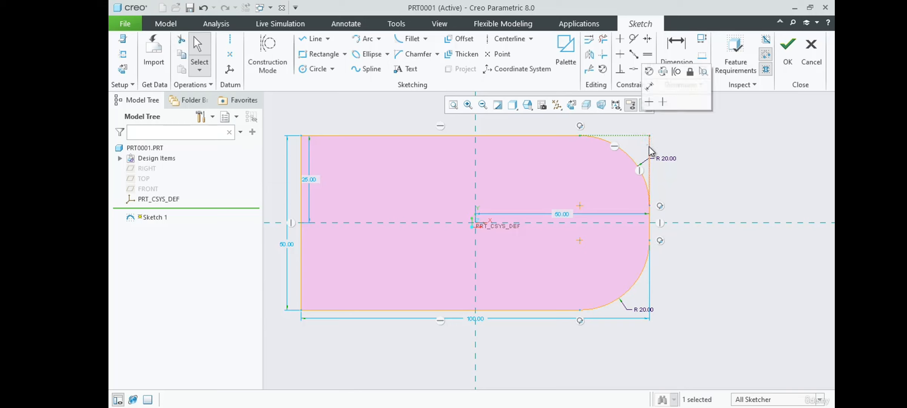
pyautogui.click(710, 137)
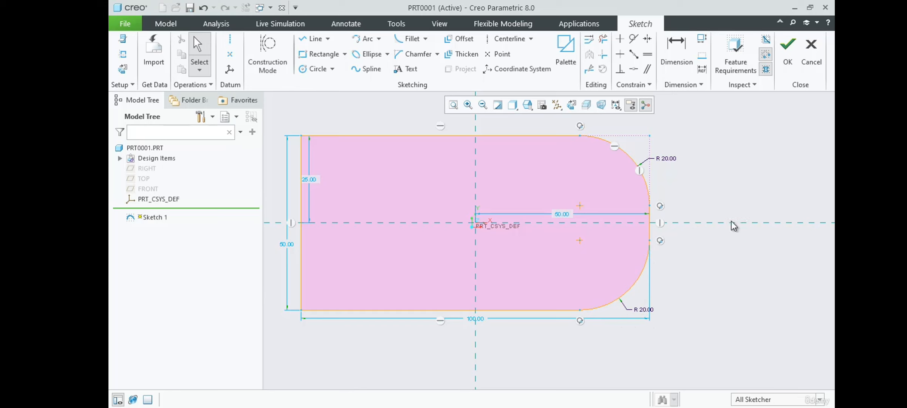
pyautogui.click(650, 137)
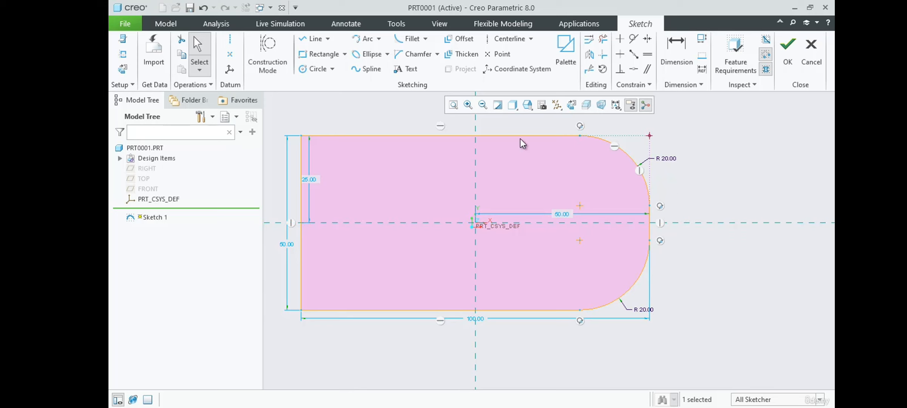
# Add an elliptical fillet at the rectangle's top-left corner, joining the top and left edges
pyautogui.click(426, 39)
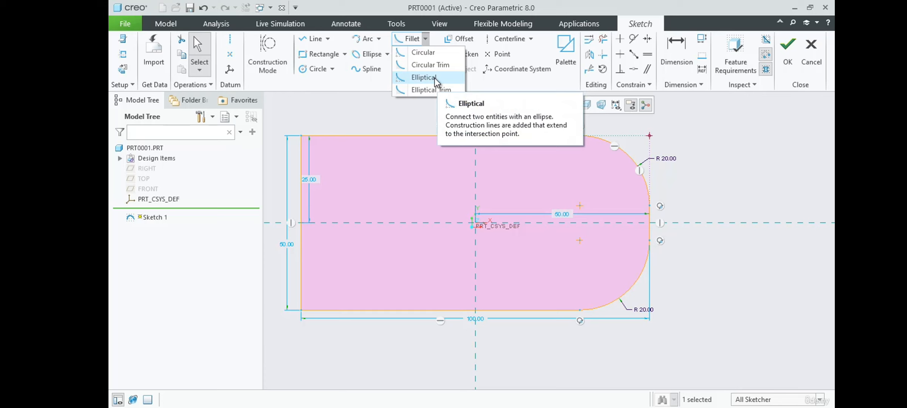
pyautogui.click(434, 78)
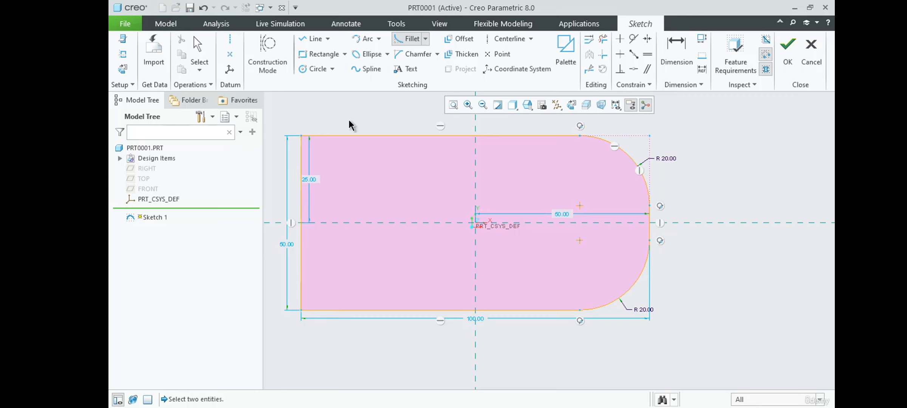
pyautogui.click(344, 136)
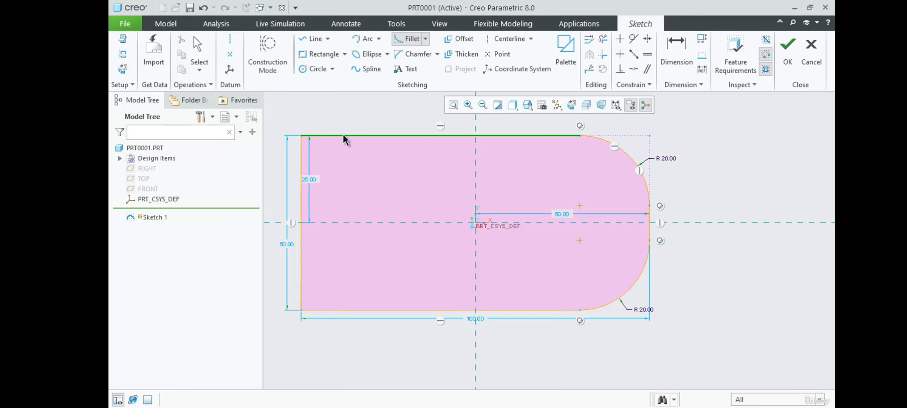
pyautogui.click(301, 149)
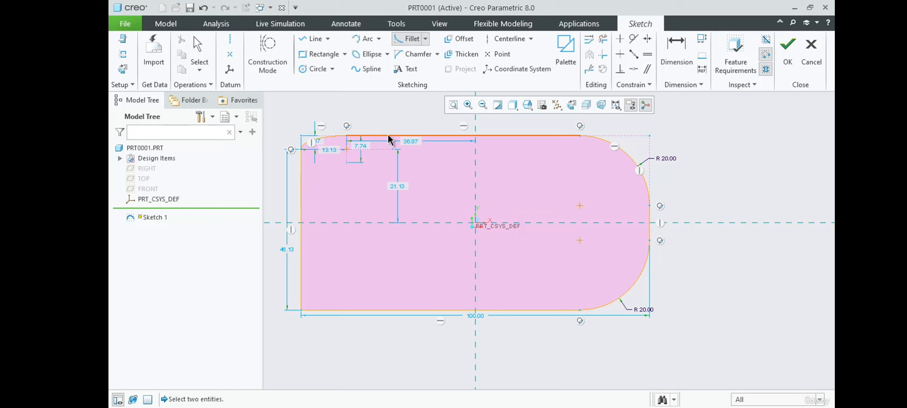
pyautogui.scroll(2, 400, 116)
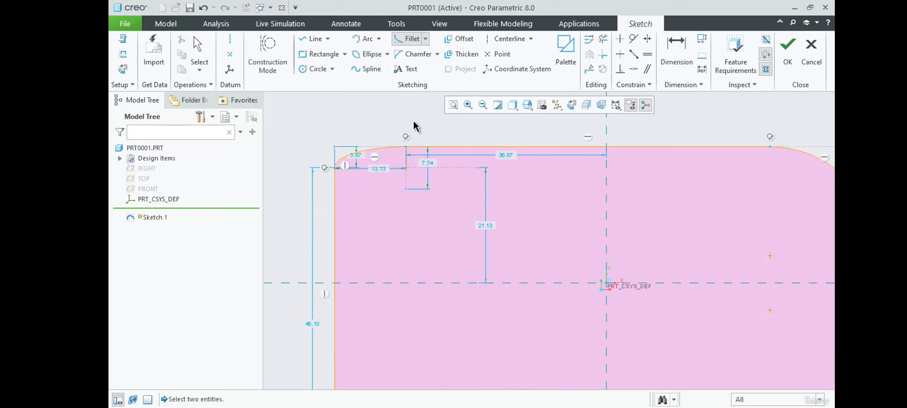
# Zoom in and out to examine the elliptical fillet at the top-left corner and its dimensions
pyautogui.scroll(4, 363, 150)
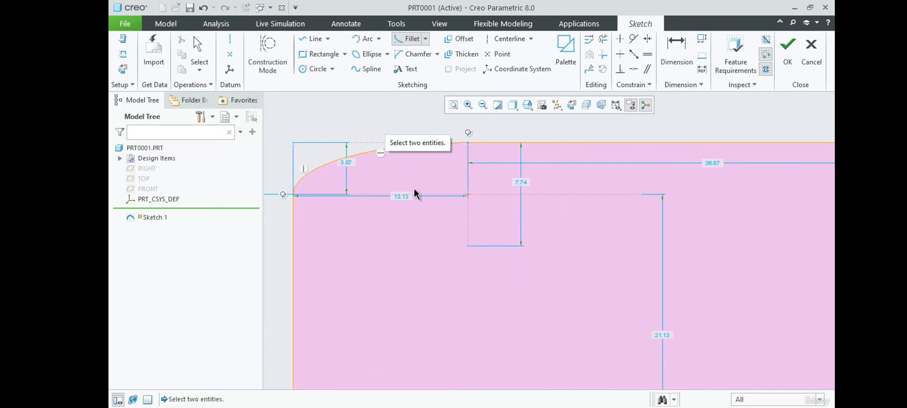
pyautogui.scroll(-7, 420, 181)
pyautogui.scroll(2, 667, 187)
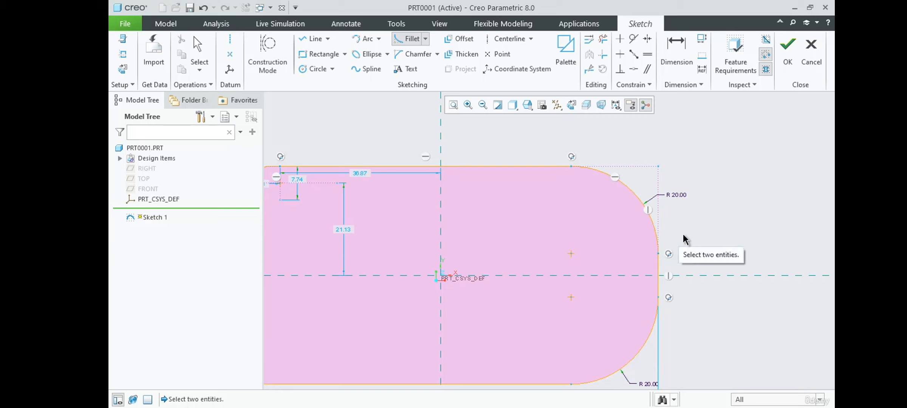
pyautogui.scroll(-3, 750, 203)
pyautogui.scroll(-2, 504, 190)
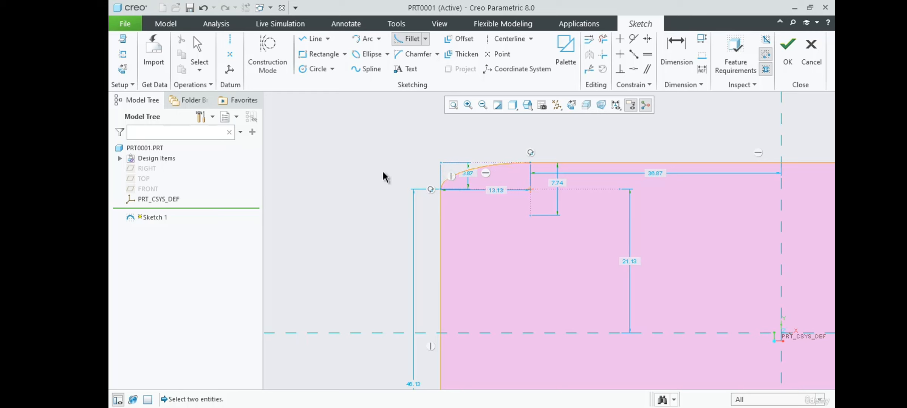
pyautogui.scroll(1, 345, 183)
pyautogui.scroll(-2, 472, 184)
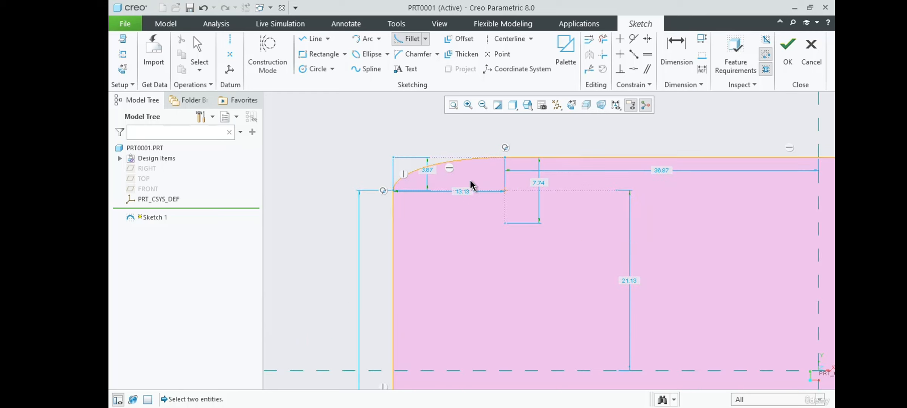
pyautogui.scroll(-1, 457, 165)
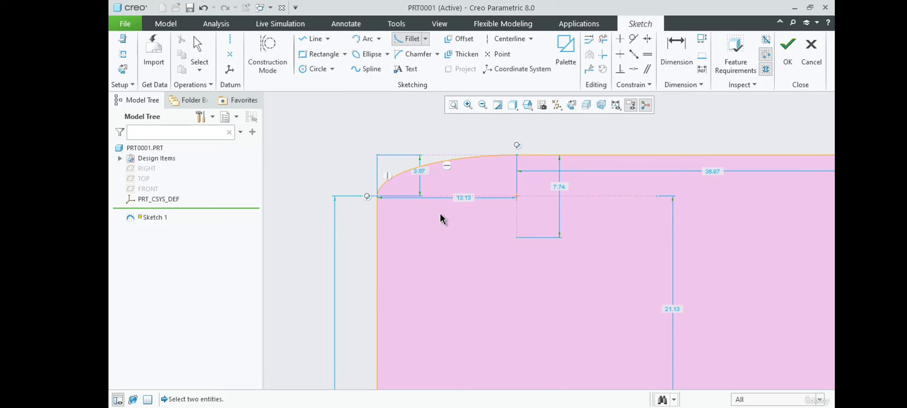
# Set the elliptical fillet's vertical extent at the top-left corner to 10 mm
pyautogui.middleClick(406, 142)
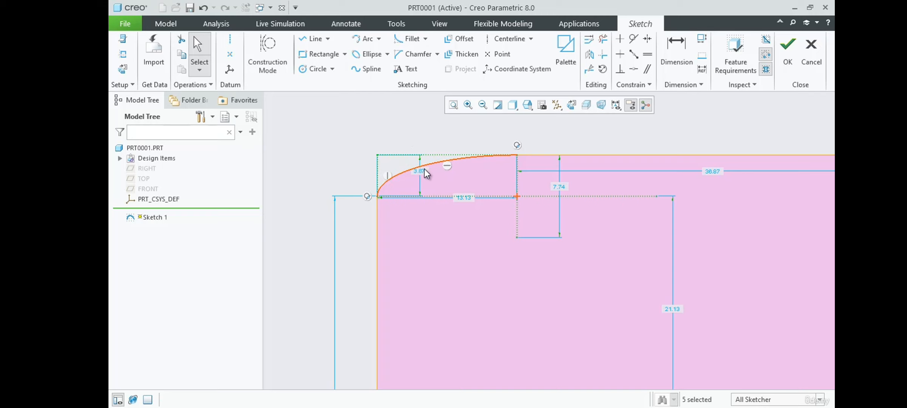
pyautogui.moveTo(421, 171); pyautogui.dragTo(334, 176)
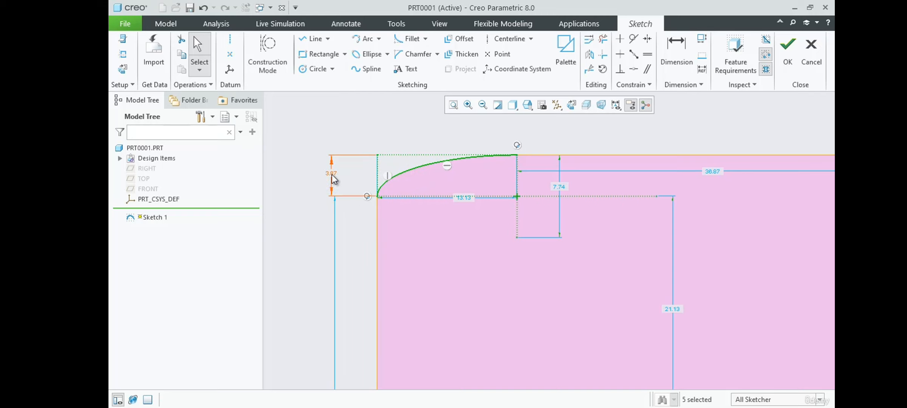
pyautogui.doubleClick(332, 172)
pyautogui.write('10')
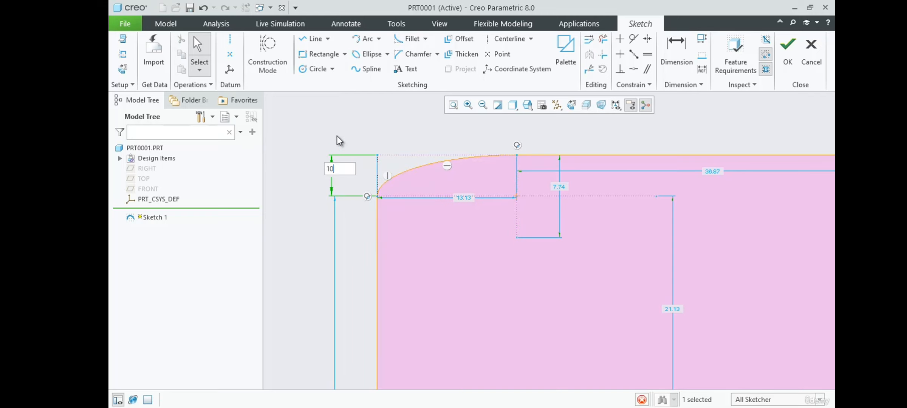
pyautogui.press('Return')
# Constrain the elliptical fillet's diagonal axis line to be horizontal
pyautogui.scroll(1, 360, 139)
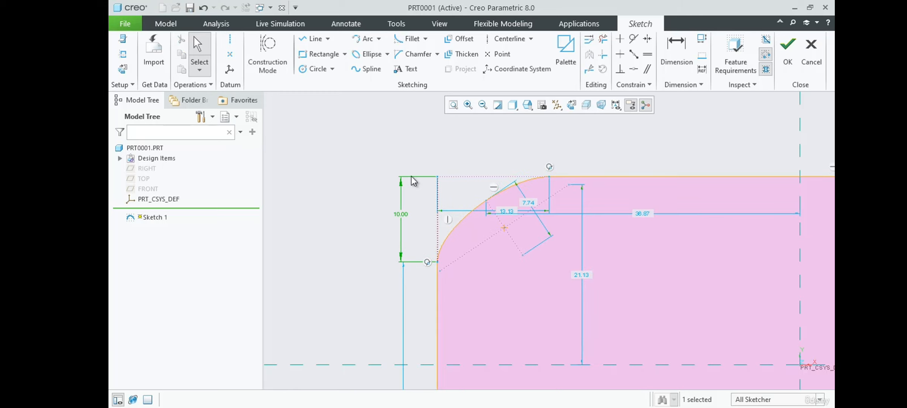
pyautogui.scroll(-1, 563, 168)
pyautogui.moveTo(493, 221); pyautogui.dragTo(496, 154)
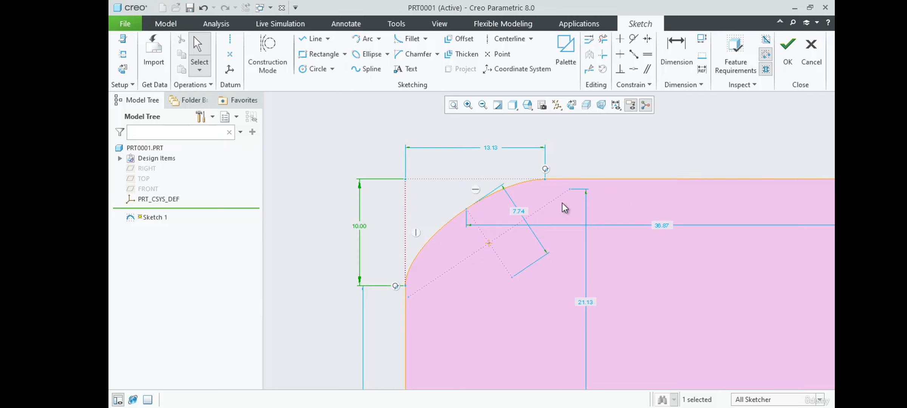
pyautogui.click(537, 210)
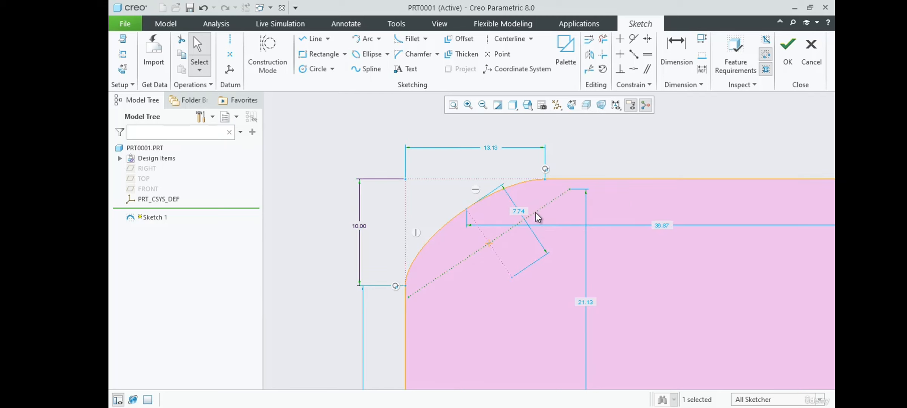
pyautogui.click(620, 54)
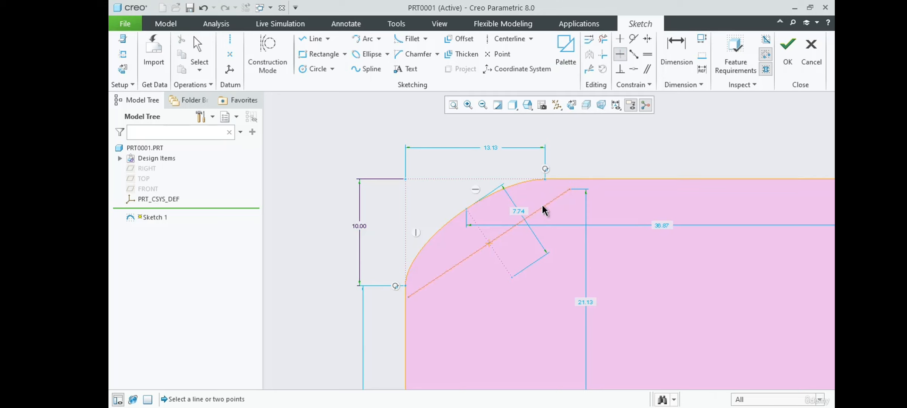
pyautogui.click(541, 204)
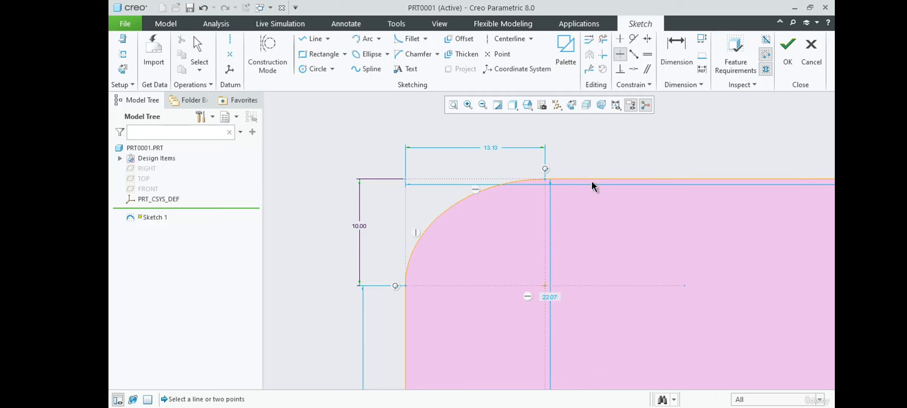
pyautogui.middleClick(616, 150)
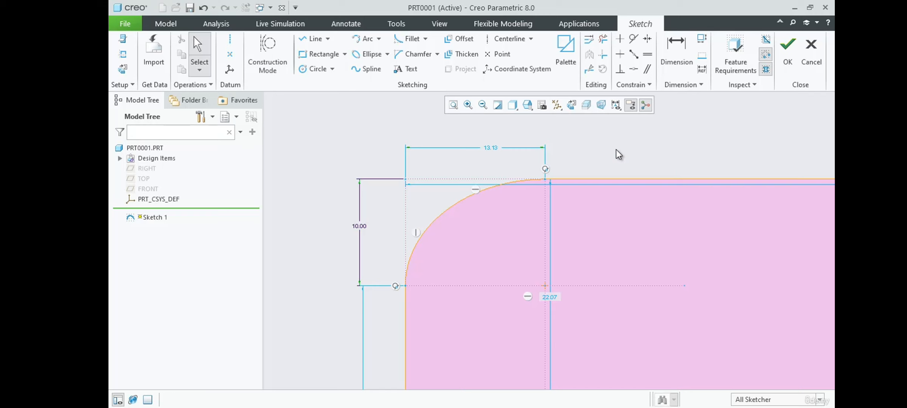
# Set the elliptical fillet's horizontal extent to 20 mm
pyautogui.doubleClick(491, 149)
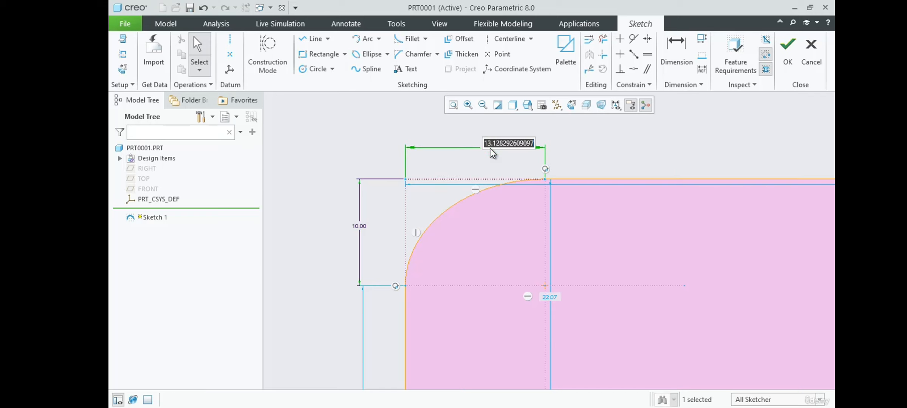
pyautogui.write('20')
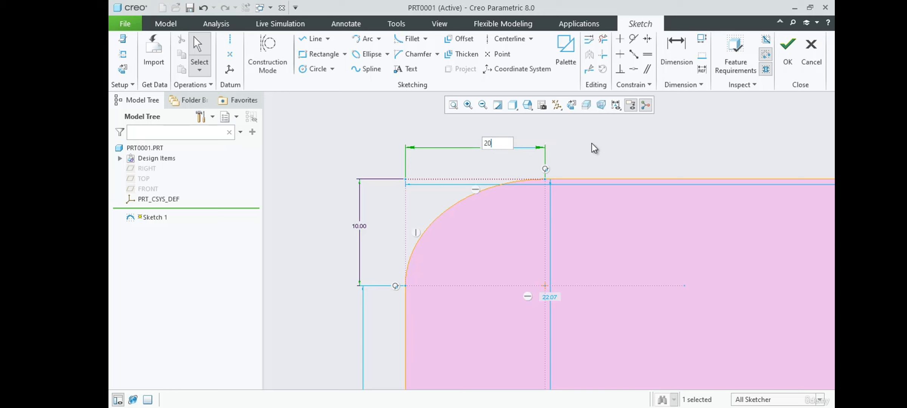
pyautogui.press('Return')
# Delete the elliptical fillet's 20 mm horizontal and 10 mm vertical dimensions
pyautogui.scroll(-2, 640, 138)
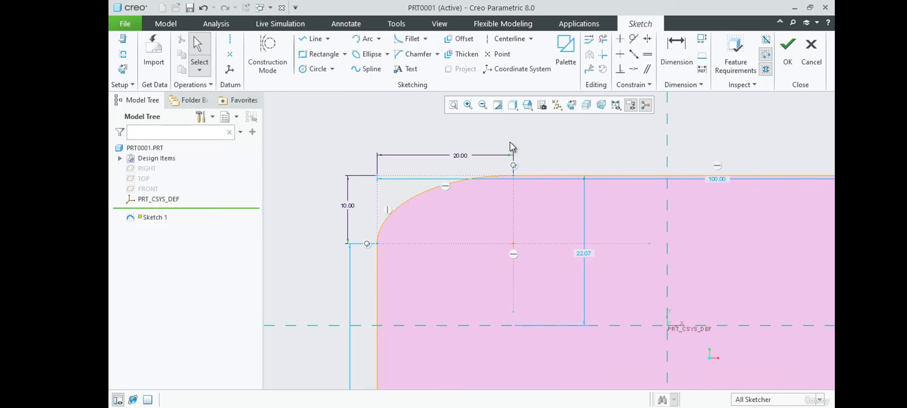
pyautogui.click(457, 157)
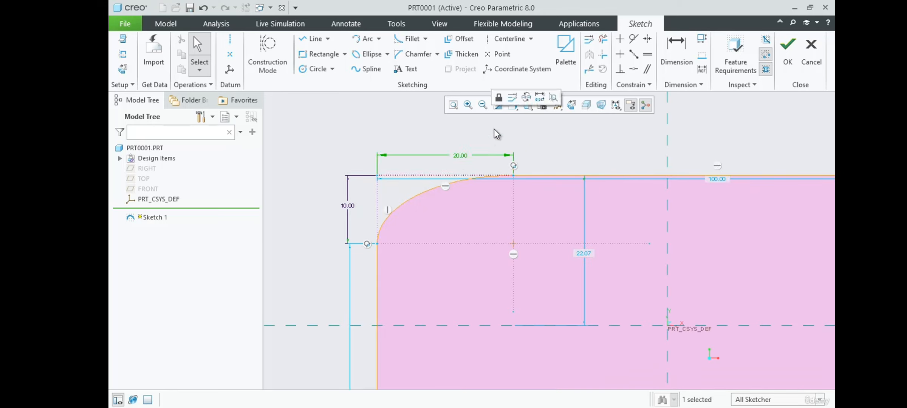
pyautogui.press('Delete')
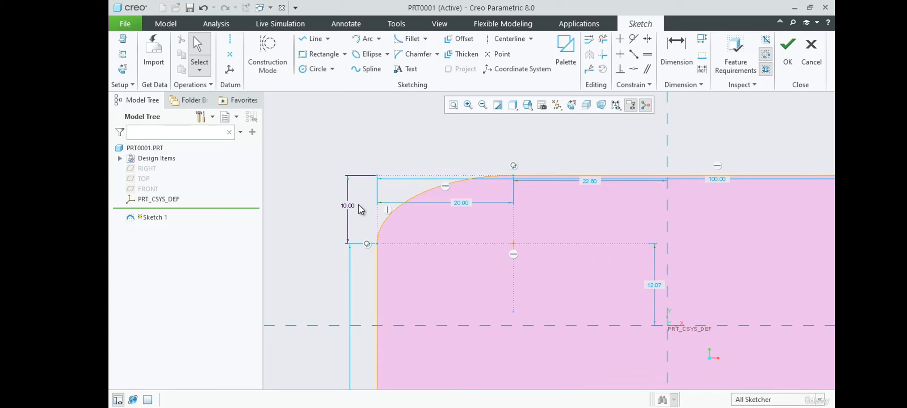
pyautogui.click(348, 206)
pyautogui.press('Delete')
pyautogui.click(540, 228)
pyautogui.click(617, 128)
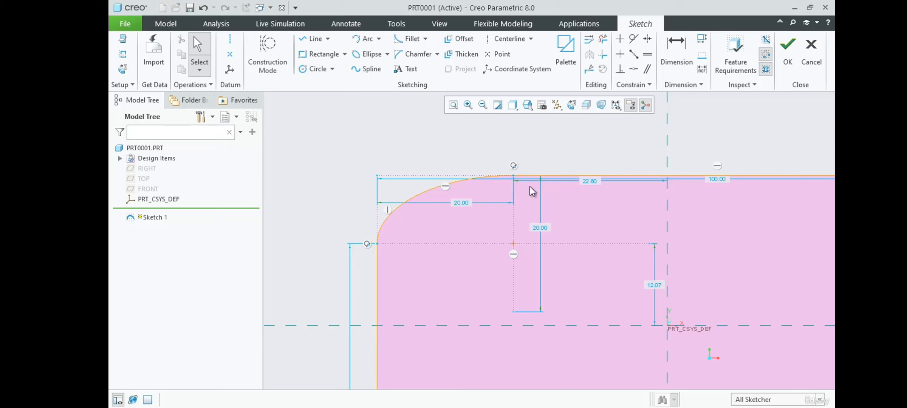
# Dimension the ellipse's axes as 40 mm horizontally and 20 mm vertically
pyautogui.click(661, 61)
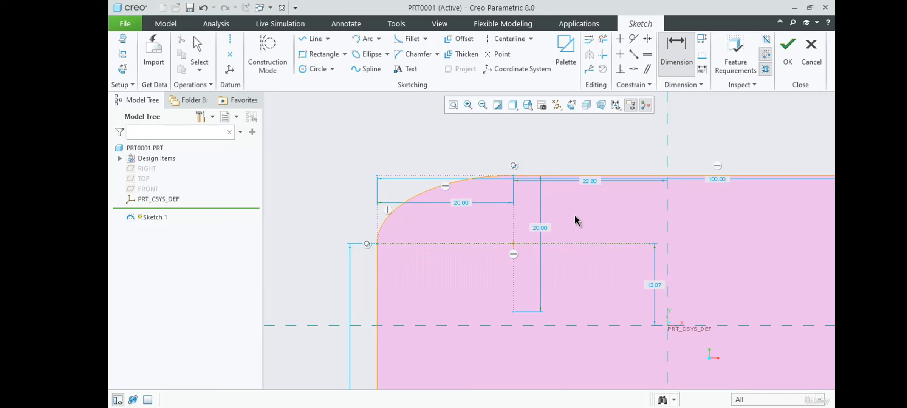
pyautogui.middleClick(567, 206)
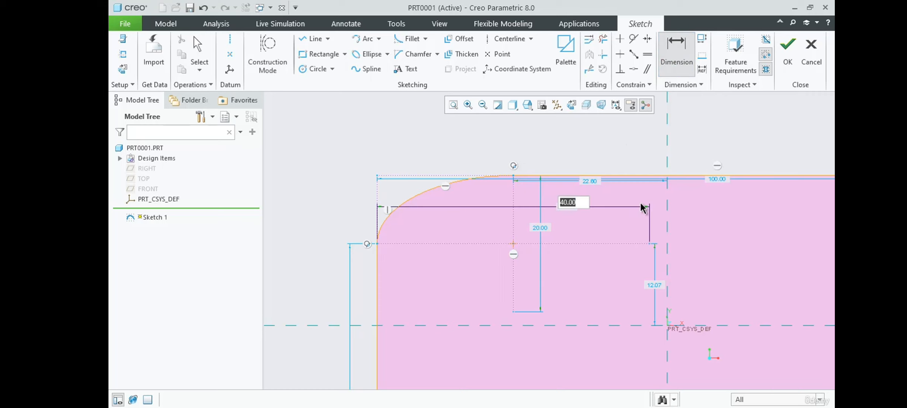
pyautogui.click(676, 49)
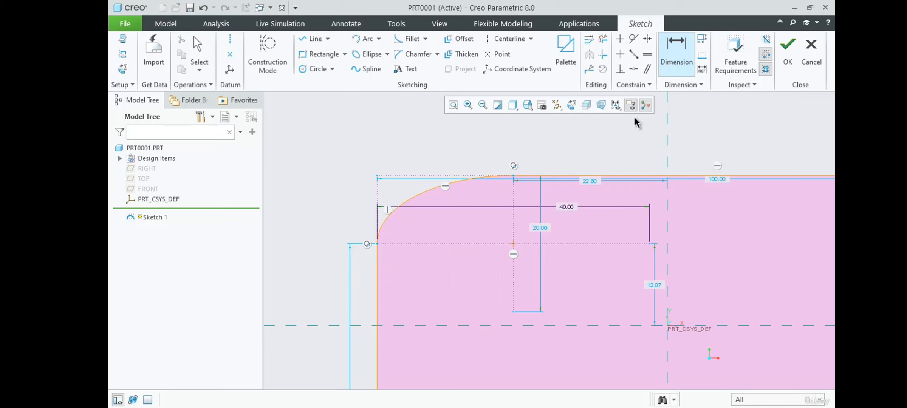
pyautogui.click(514, 223)
pyautogui.middleClick(469, 223)
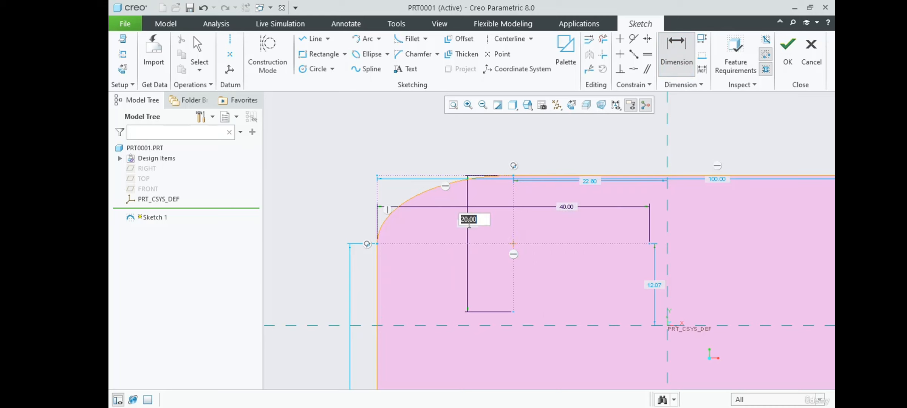
pyautogui.press('Return')
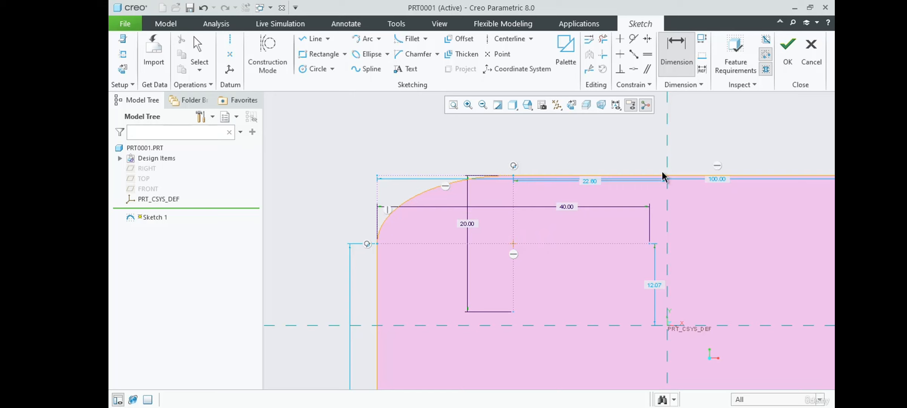
# Position the ellipse centre 15 mm above the horizontal centerline and 20 mm from the vertical centerline
pyautogui.doubleClick(655, 286)
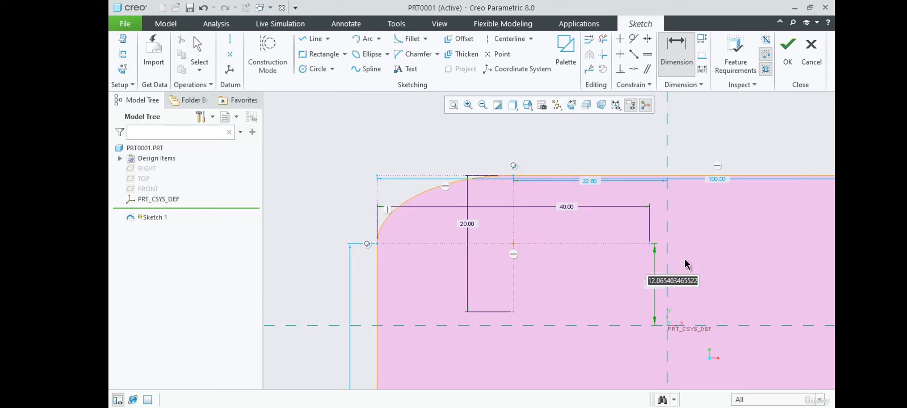
pyautogui.write('15')
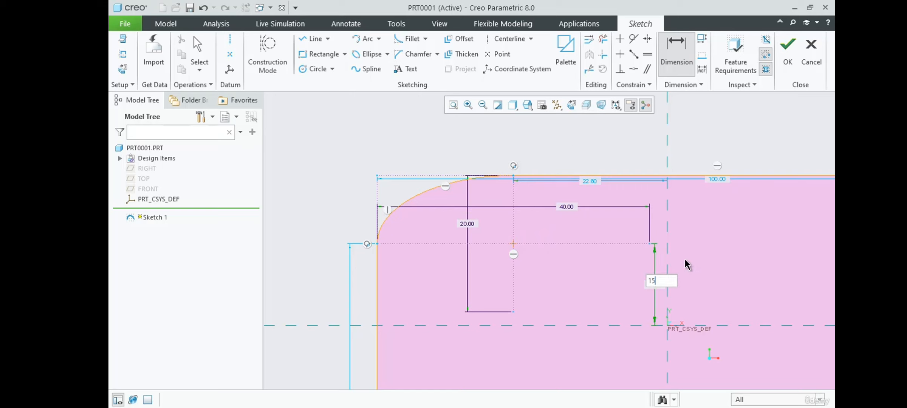
pyautogui.press('Return')
pyautogui.doubleClick(593, 161)
pyautogui.write('20')
pyautogui.press('Return')
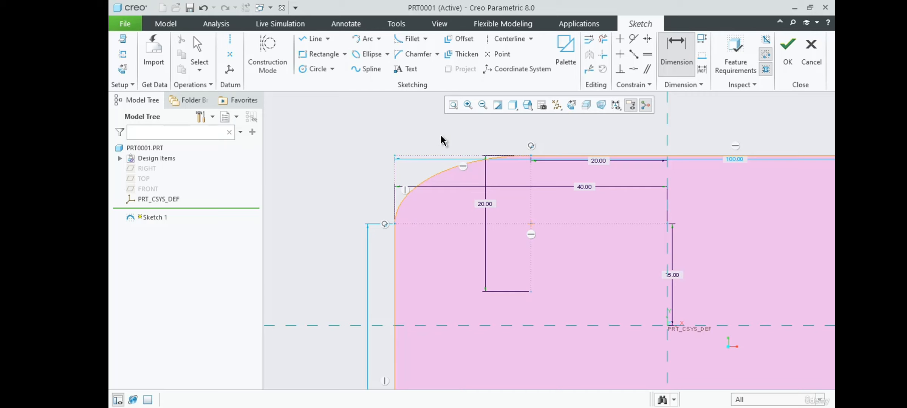
# Add an elliptical trim fillet at the rectangle's bottom-left corner, joining the left and bottom edges
pyautogui.scroll(5, 443, 134)
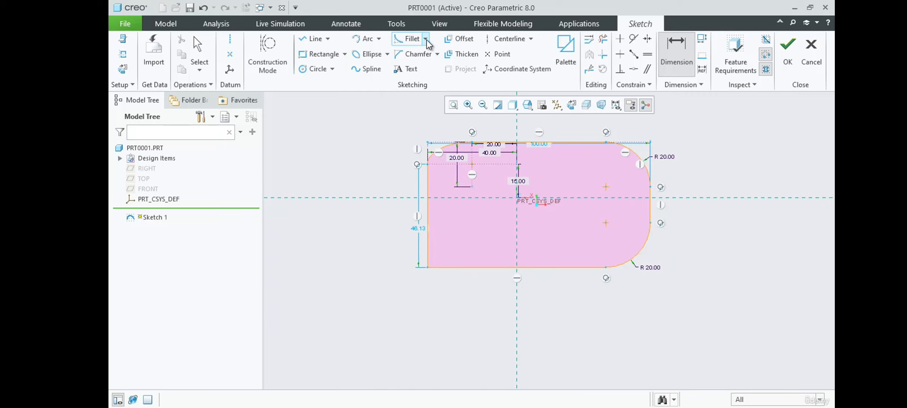
pyautogui.click(426, 39)
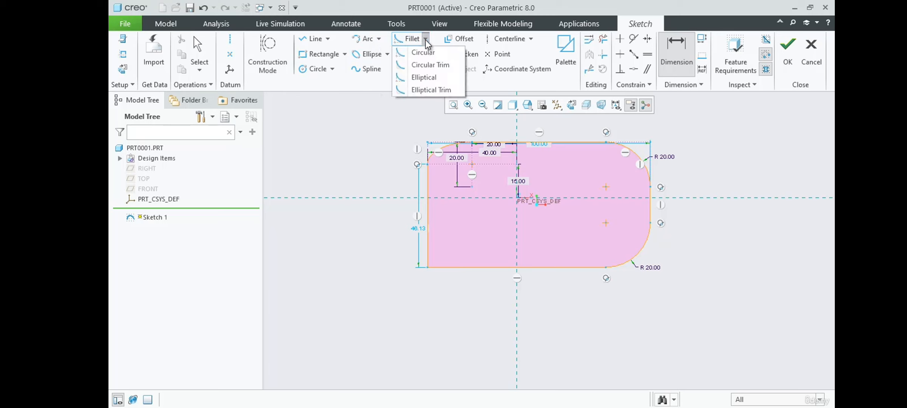
pyautogui.click(446, 89)
pyautogui.scroll(-4, 430, 260)
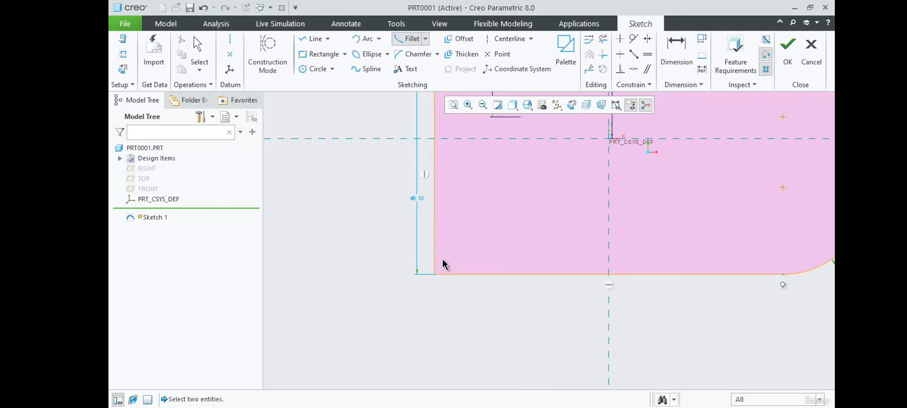
pyautogui.click(434, 257)
pyautogui.click(460, 274)
# Zoom in and out to examine the elliptical trim fillet at the bottom-left corner
pyautogui.scroll(-2, 472, 286)
pyautogui.scroll(-1, 472, 286)
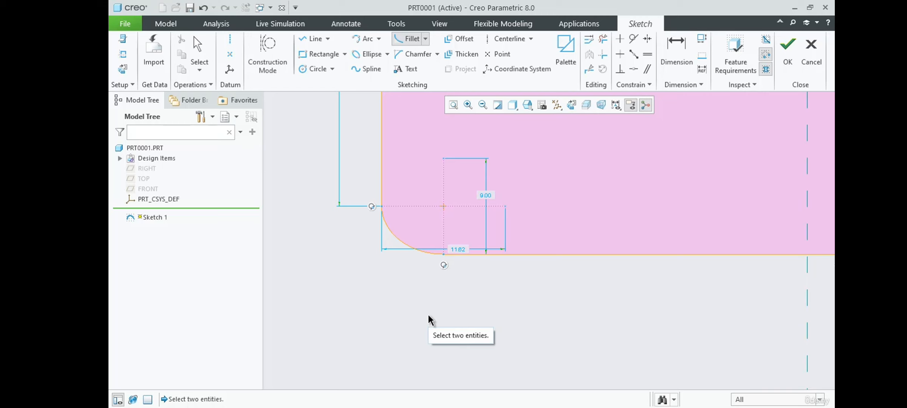
pyautogui.scroll(-1, 372, 274)
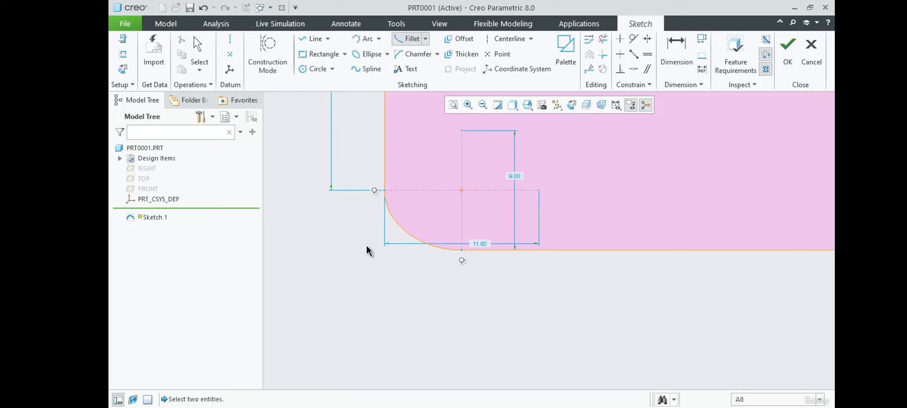
pyautogui.scroll(4, 418, 312)
pyautogui.scroll(-5, 407, 162)
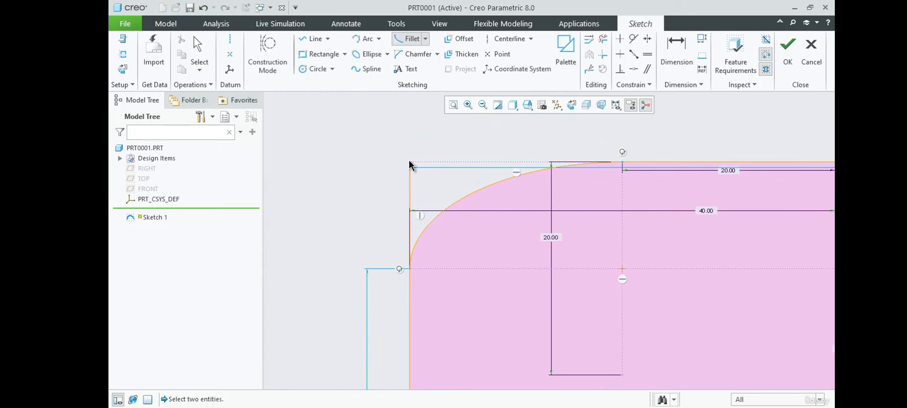
pyautogui.scroll(5, 419, 134)
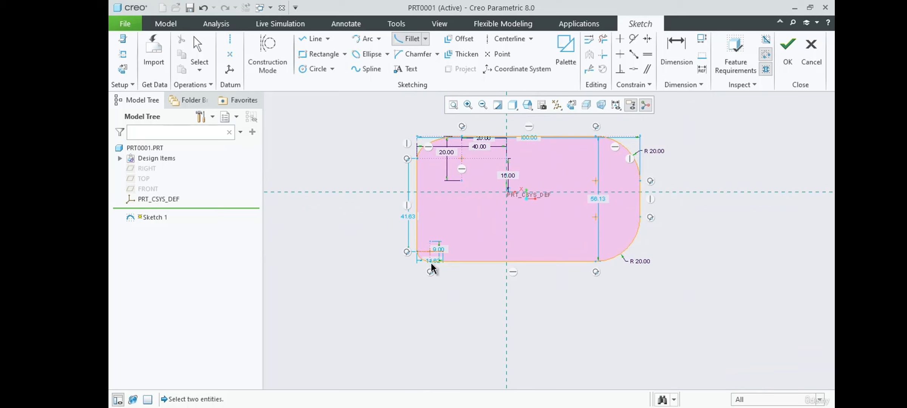
pyautogui.scroll(-5, 420, 262)
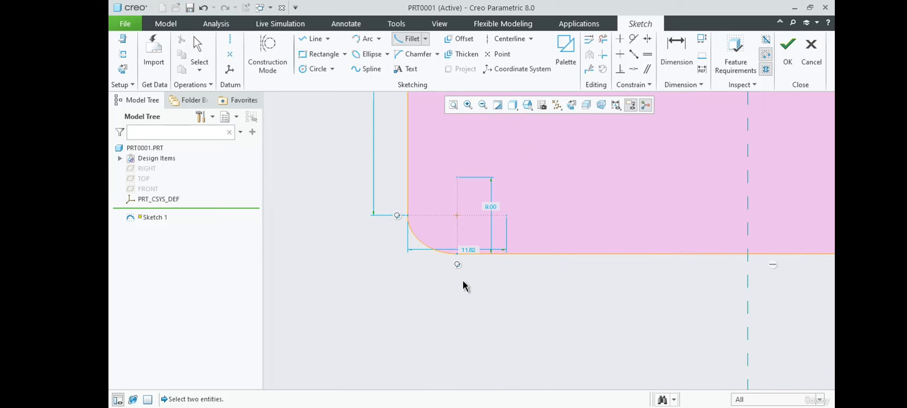
pyautogui.scroll(4, 445, 305)
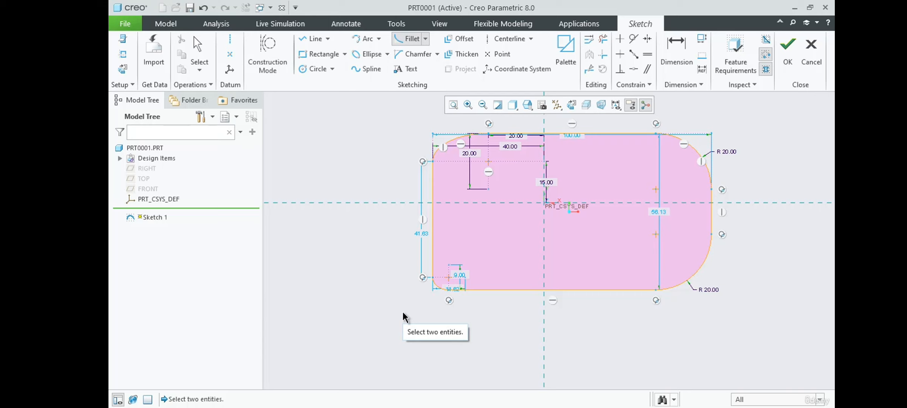
# Switch the fillet type to Circular Trim
pyautogui.click(425, 38)
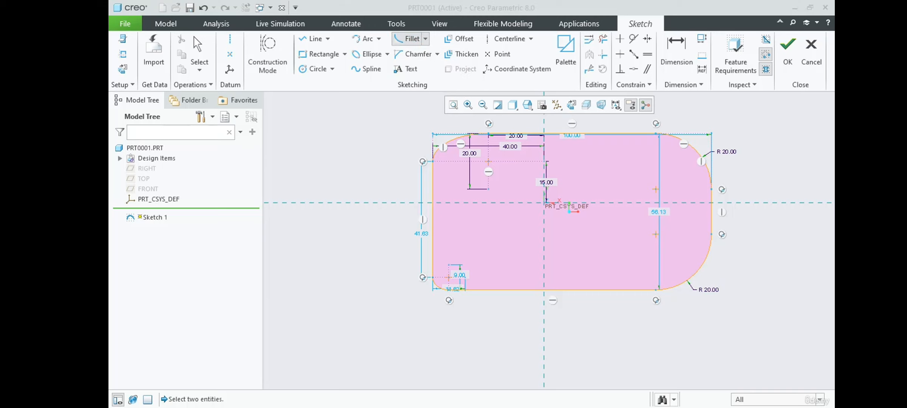
pyautogui.click(426, 38)
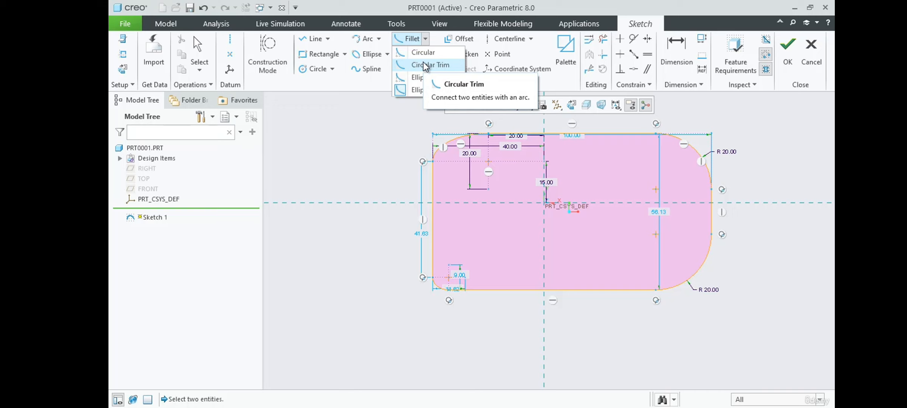
pyautogui.click(425, 64)
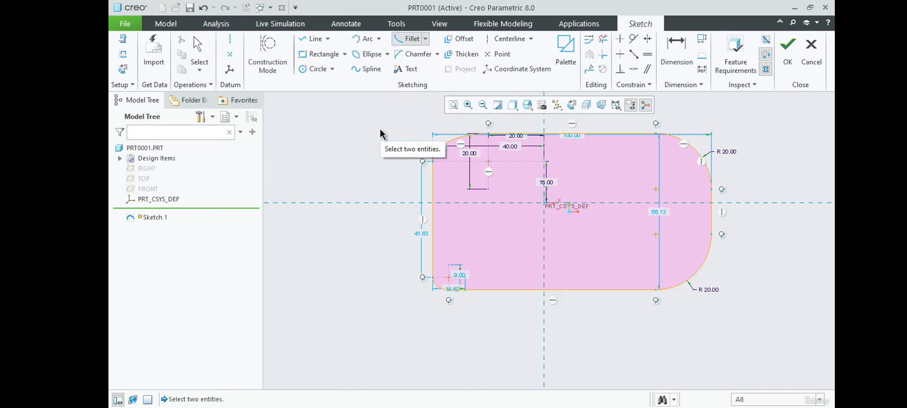